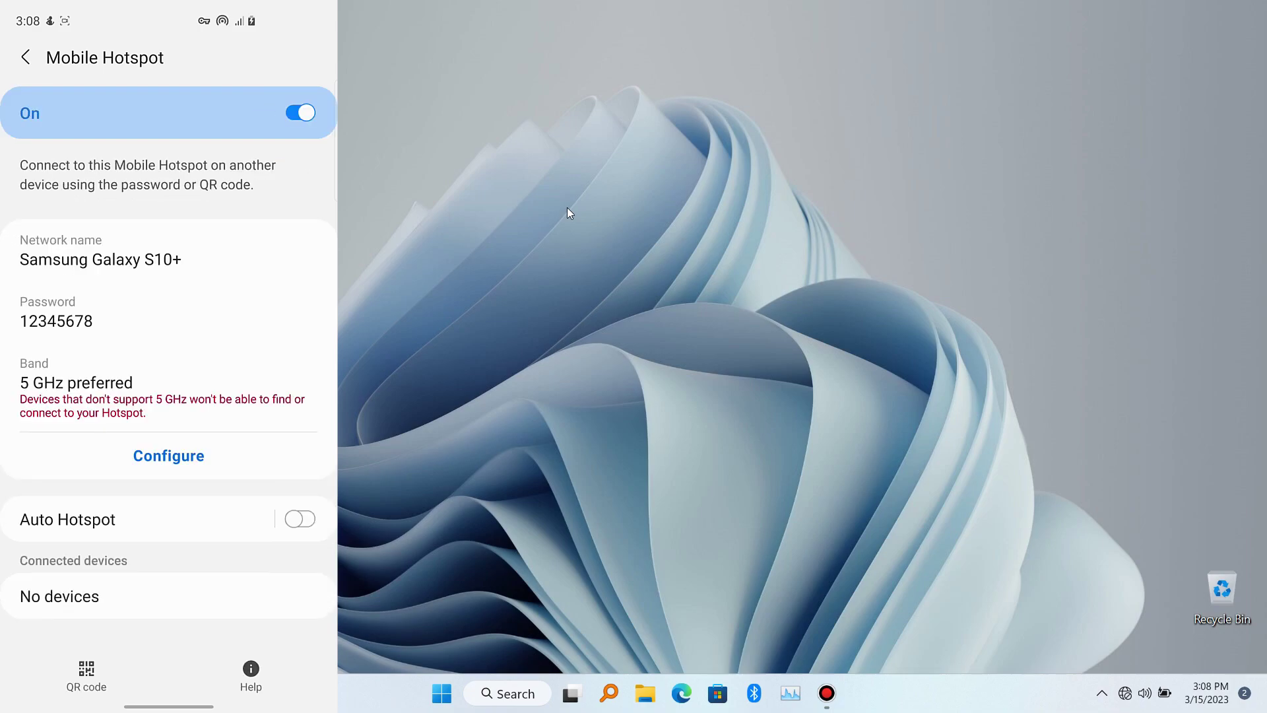
Step: Join the Samsung Galaxy S10+ Wi-Fi hotspot by entering its security key, then close the Wi-Fi panel
click(1145, 693)
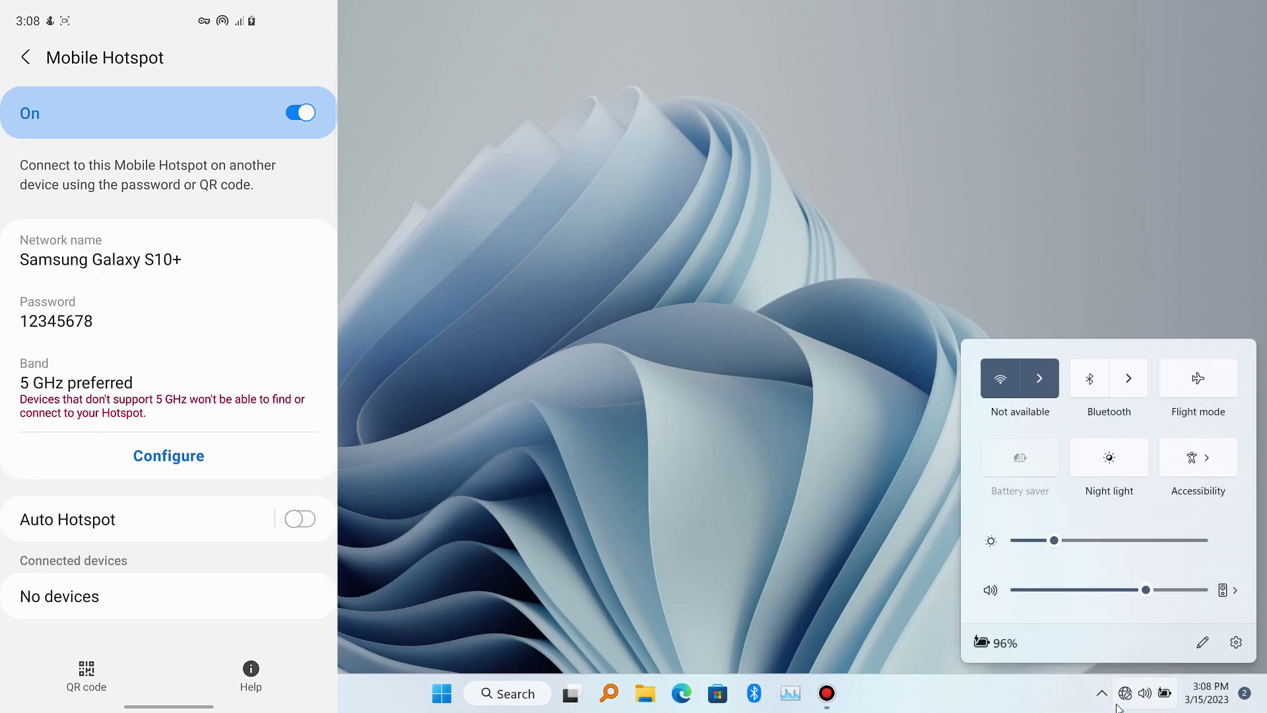
click(1039, 378)
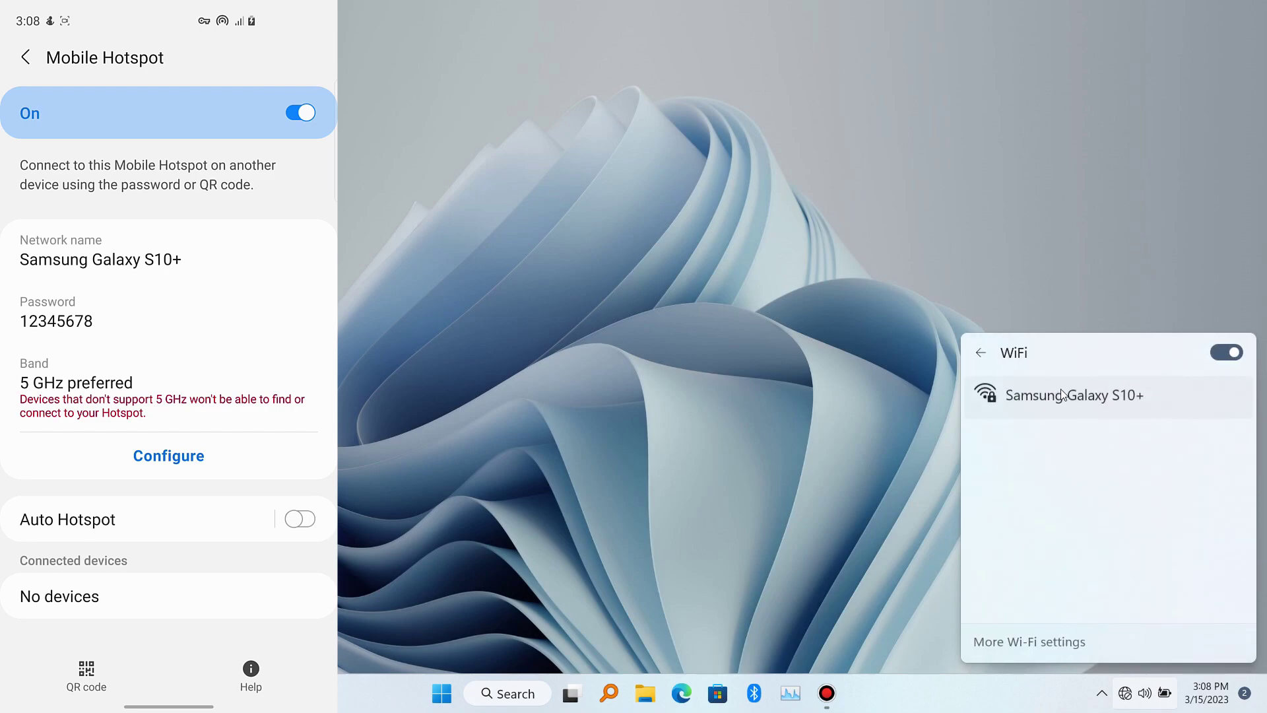
click(1088, 399)
click(1153, 474)
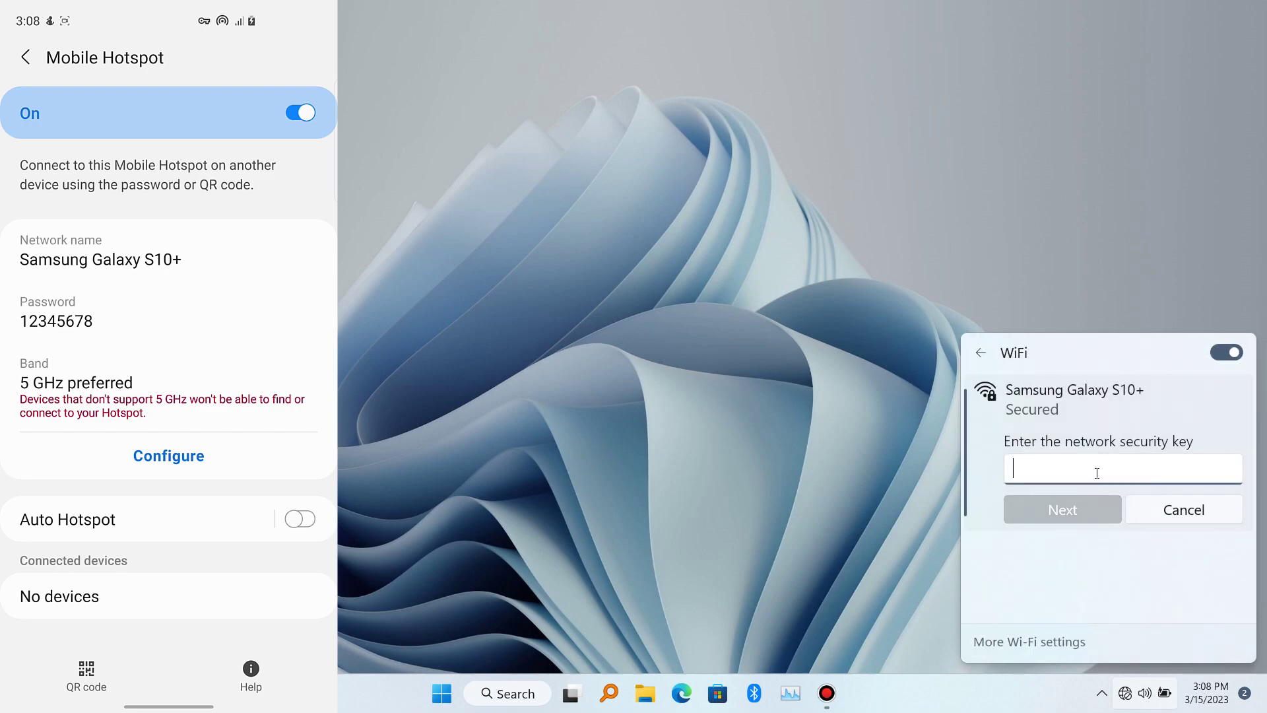
text(12345)
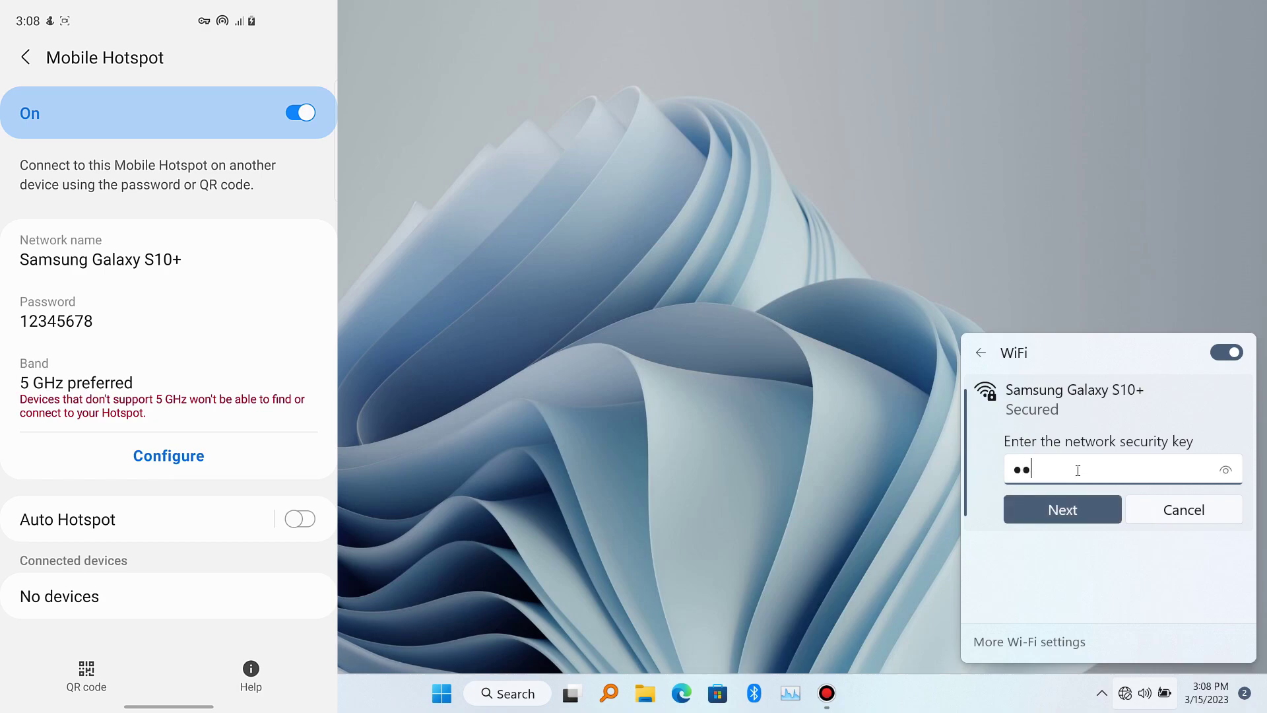
text(678)
click(1228, 471)
click(1092, 509)
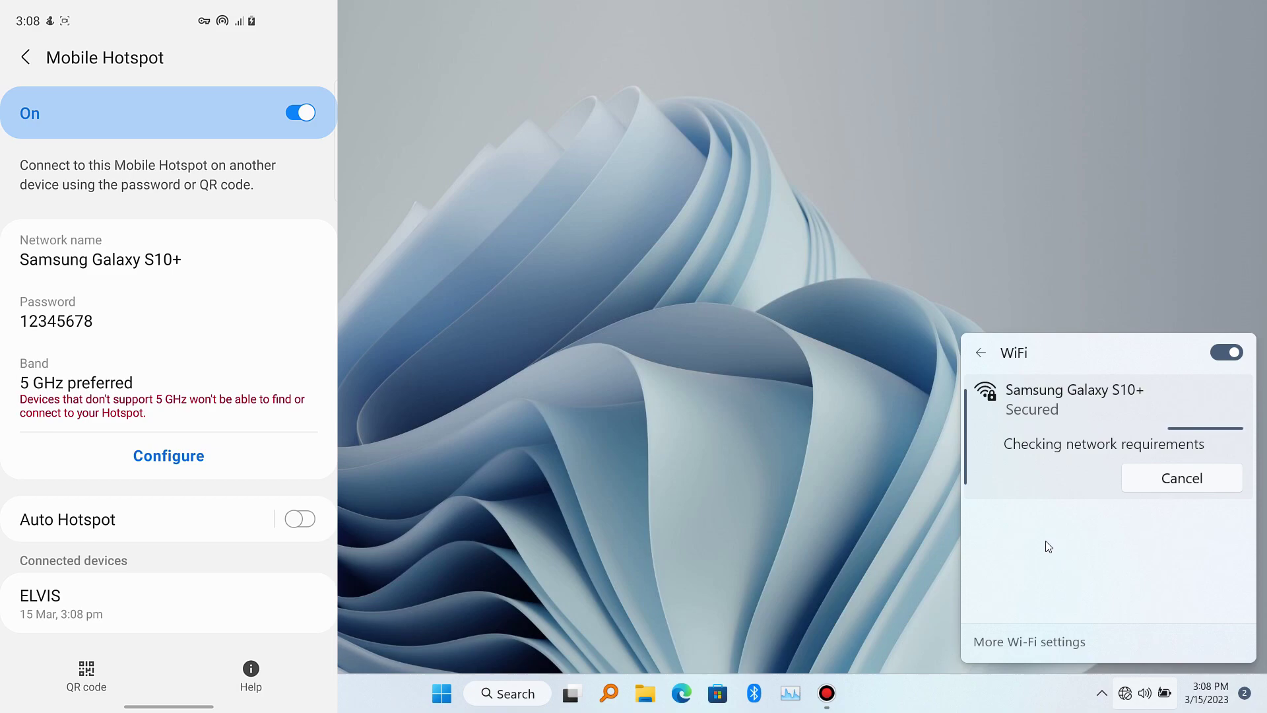
click(733, 397)
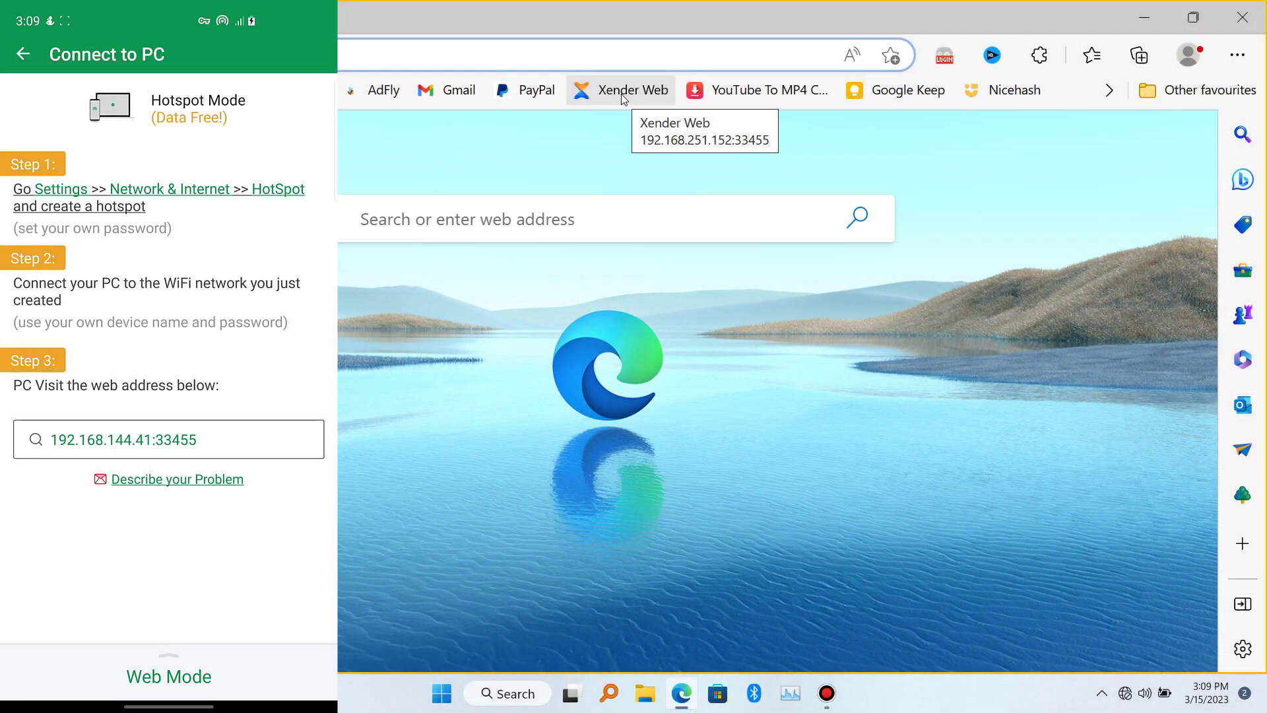
Step: Load the saved Xender Web favourite in Edge; it fails with a timeout
click(620, 94)
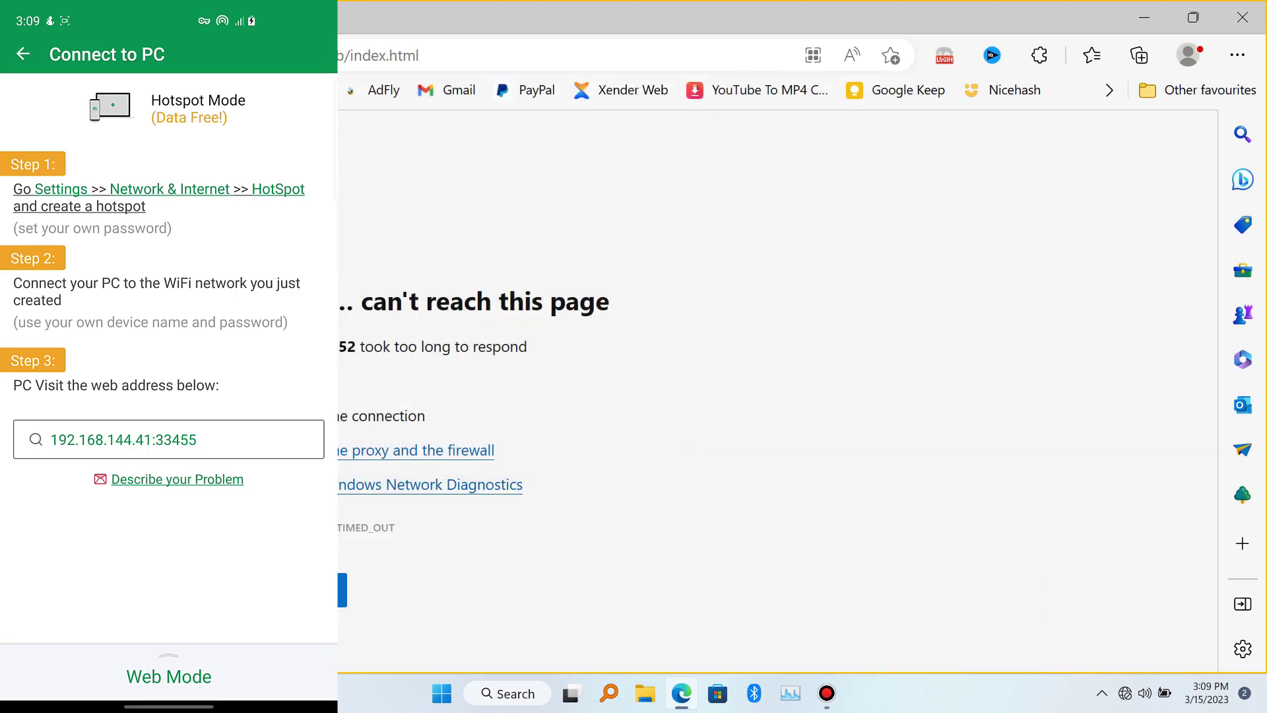
Step: Change the Xender Web favourite's URL to 192.168.144.41:33455, save it, and reload the page
right_click(620, 94)
click(675, 219)
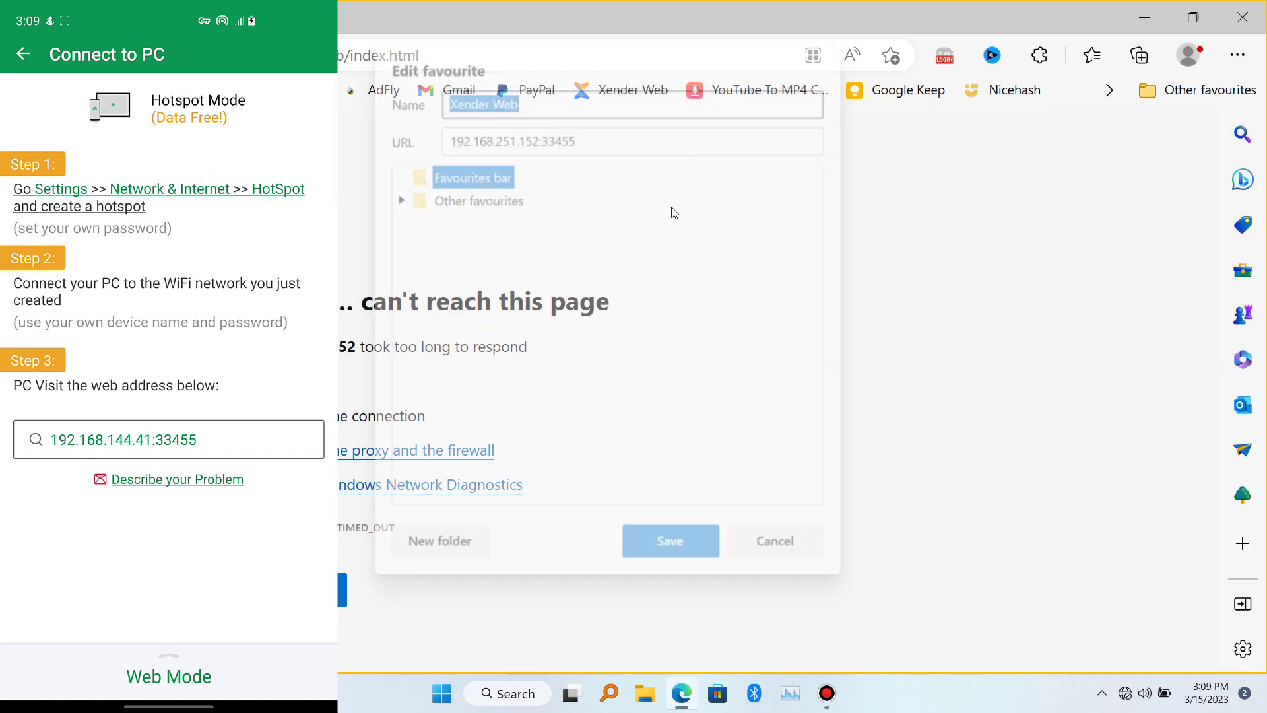
click(521, 135)
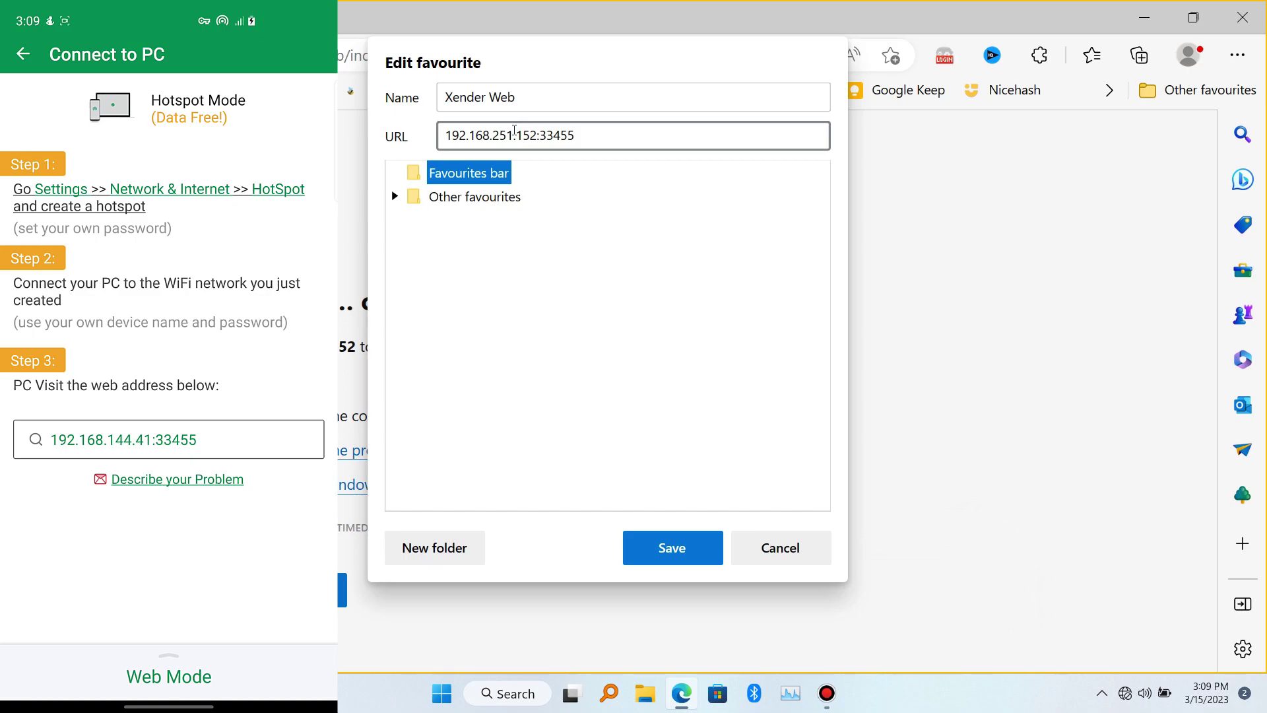
drag(494, 137, 514, 135)
text(144)
drag(518, 134, 538, 135)
text(41)
click(673, 560)
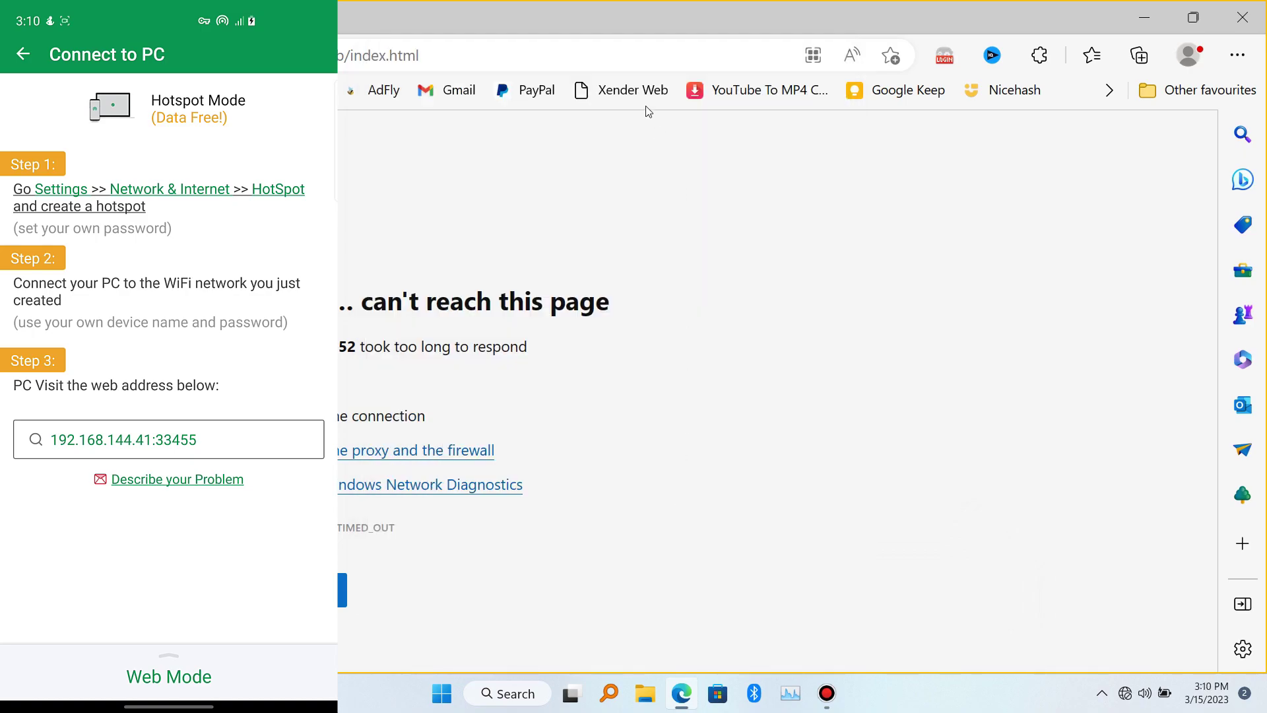
click(627, 98)
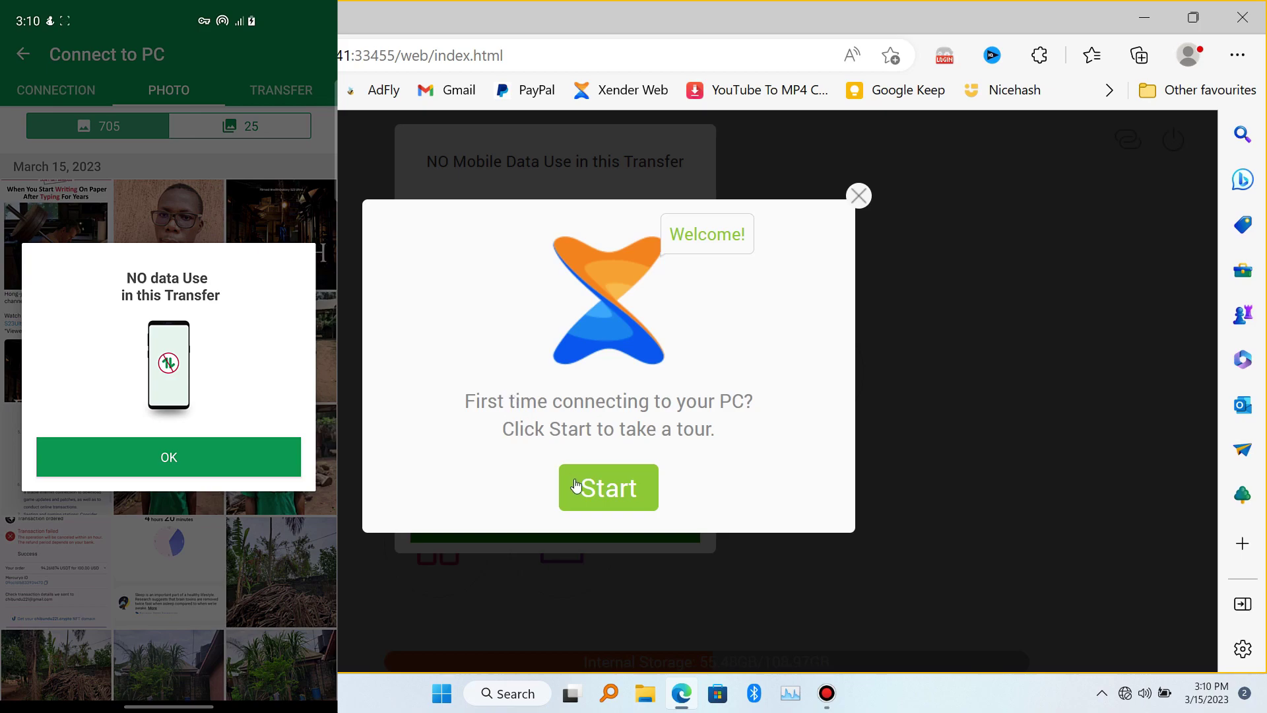
Step: Step through and skip the Xender Web welcome tour, then confirm the No Mobile Data notice
click(600, 486)
click(460, 405)
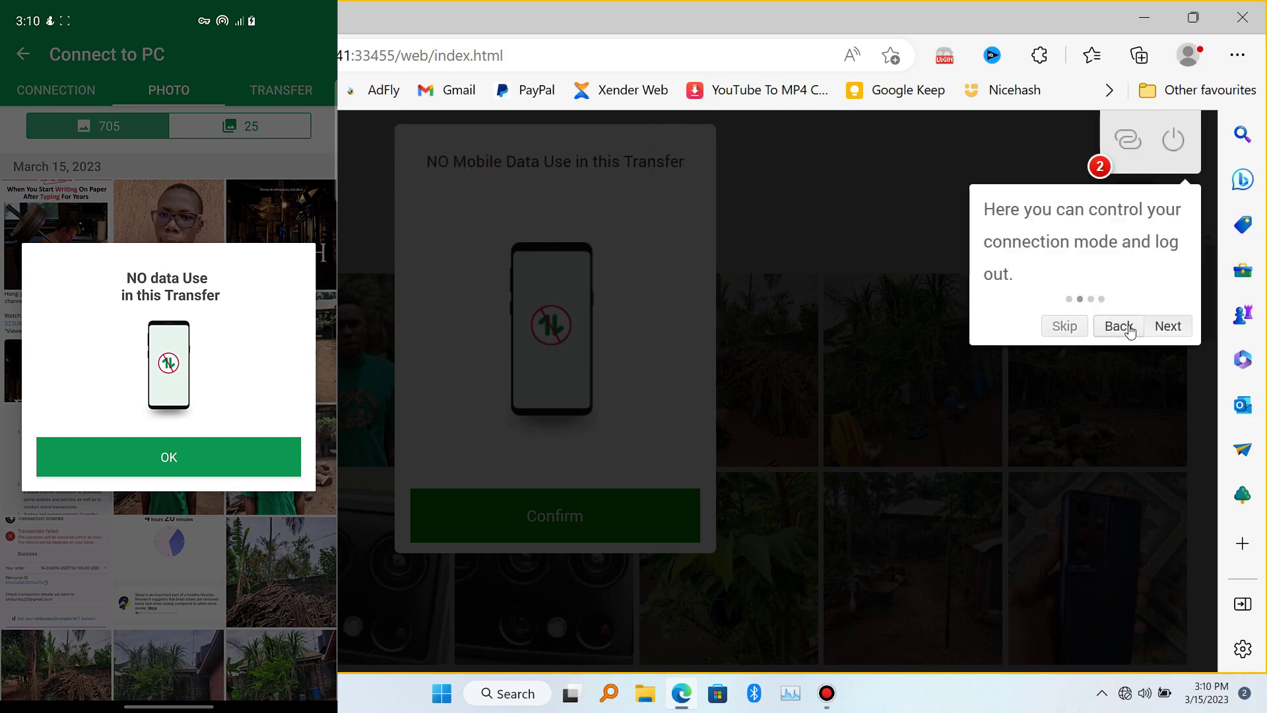
click(1165, 327)
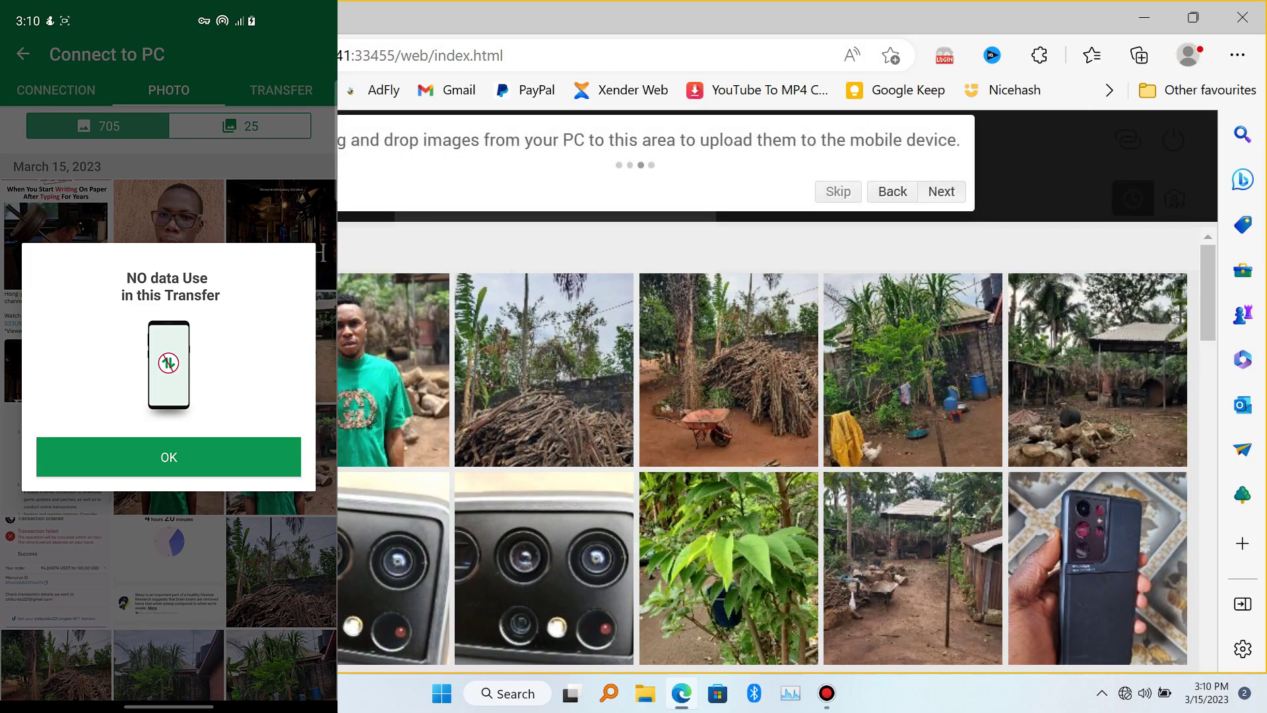
click(839, 191)
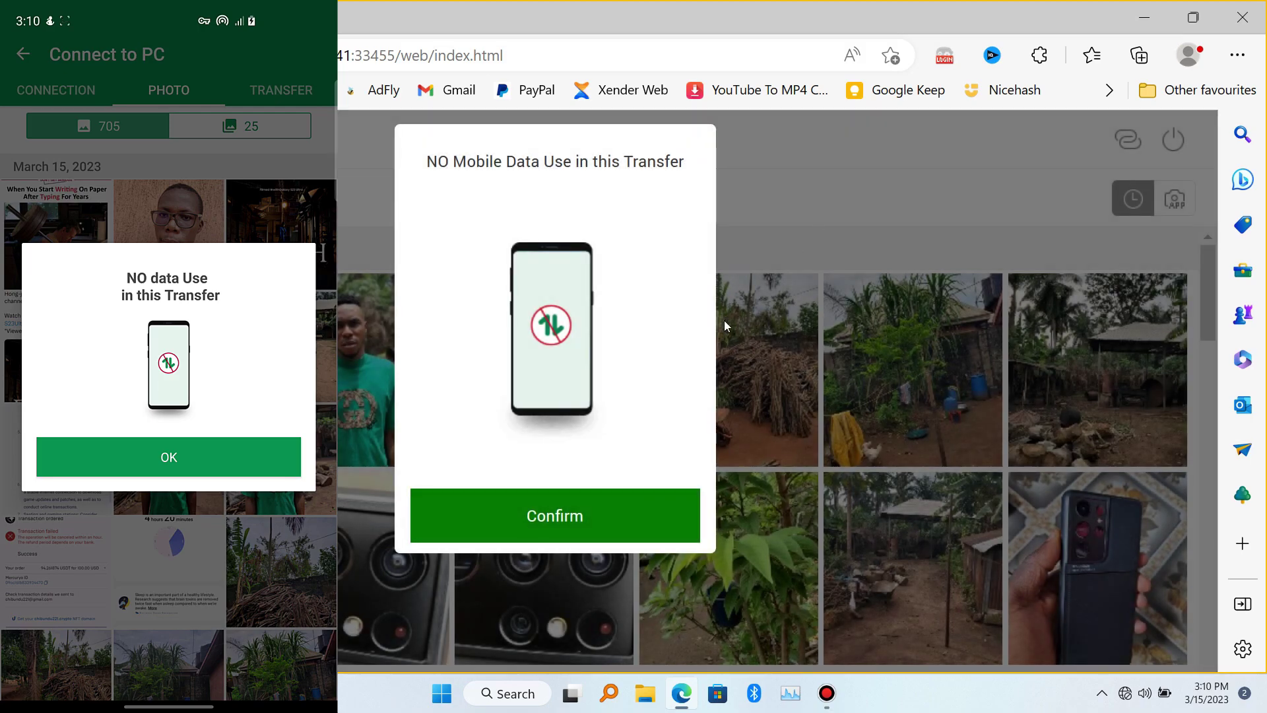
click(552, 518)
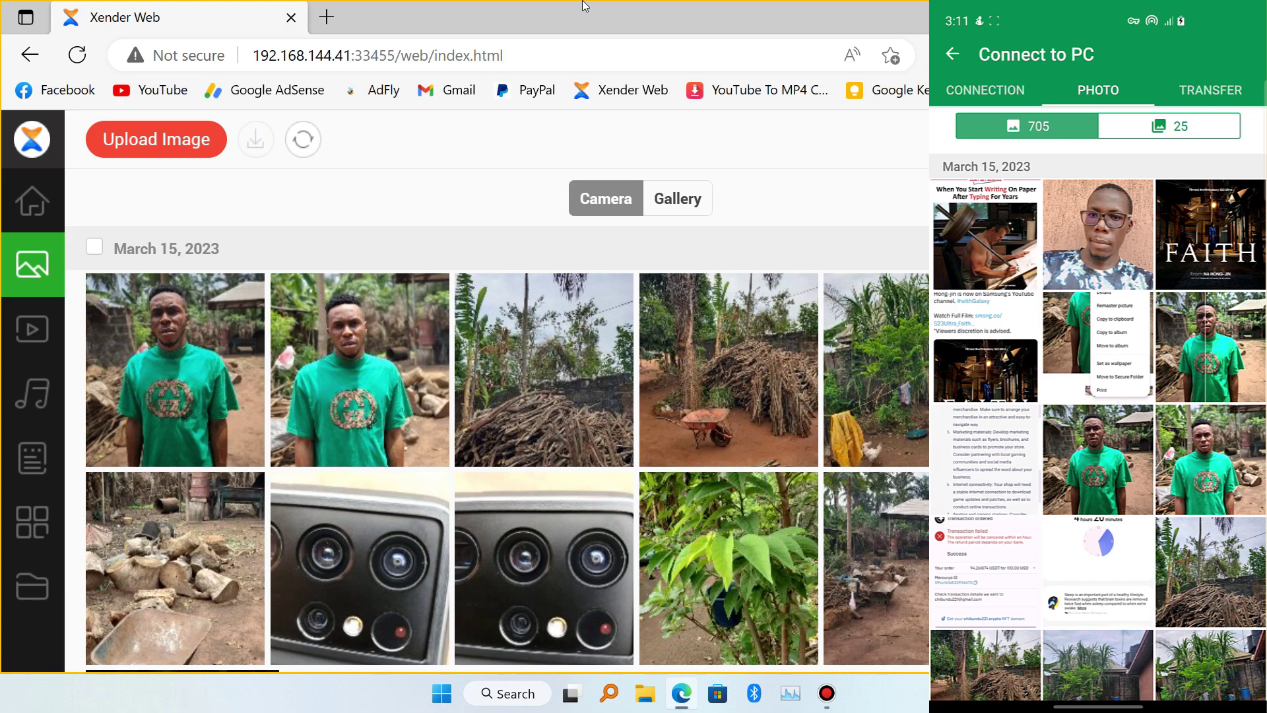
Step: Drag the Angel Warriors (2013) movie from D:\Videos\Movies onto Xender Web's drop area
double_click(584, 9)
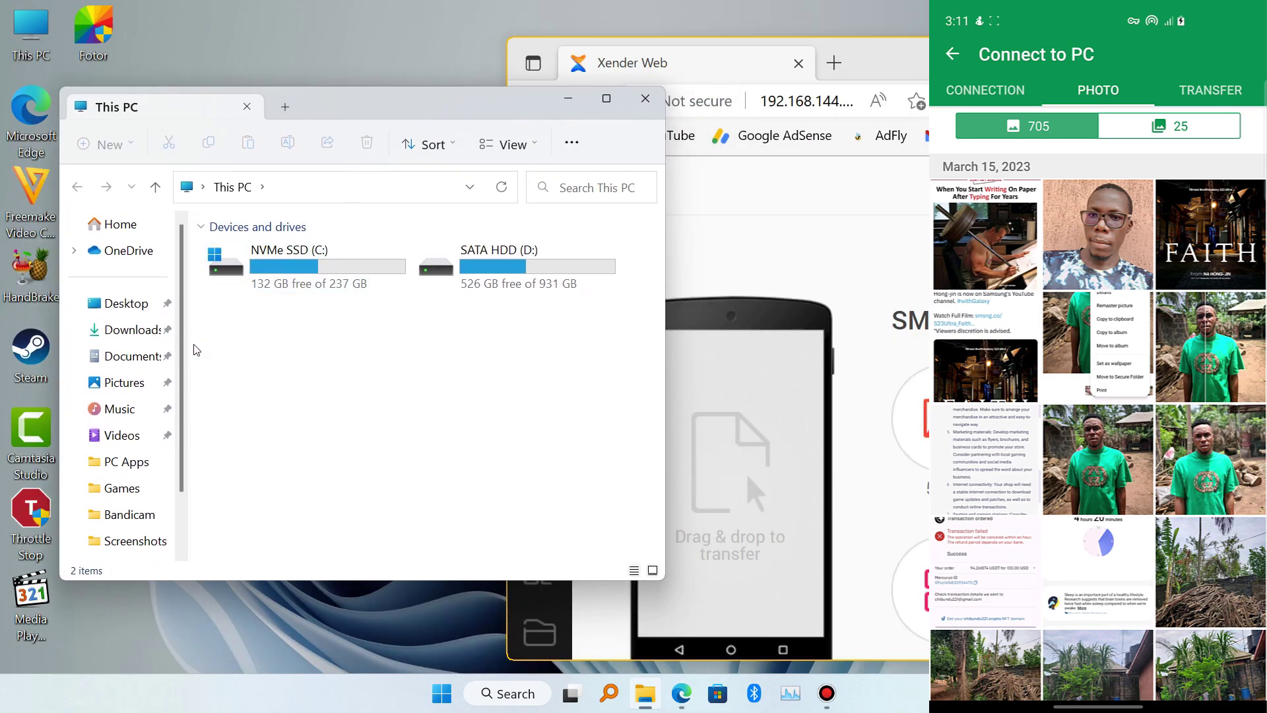
click(133, 433)
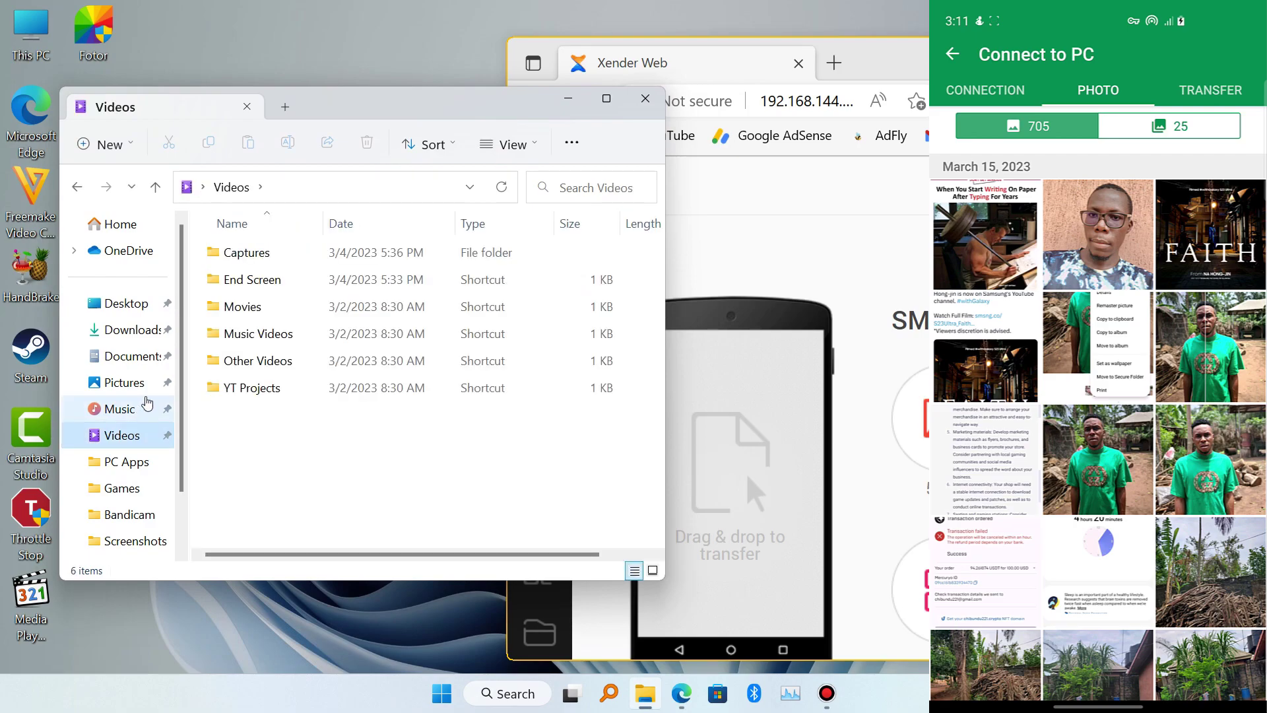
double_click(258, 315)
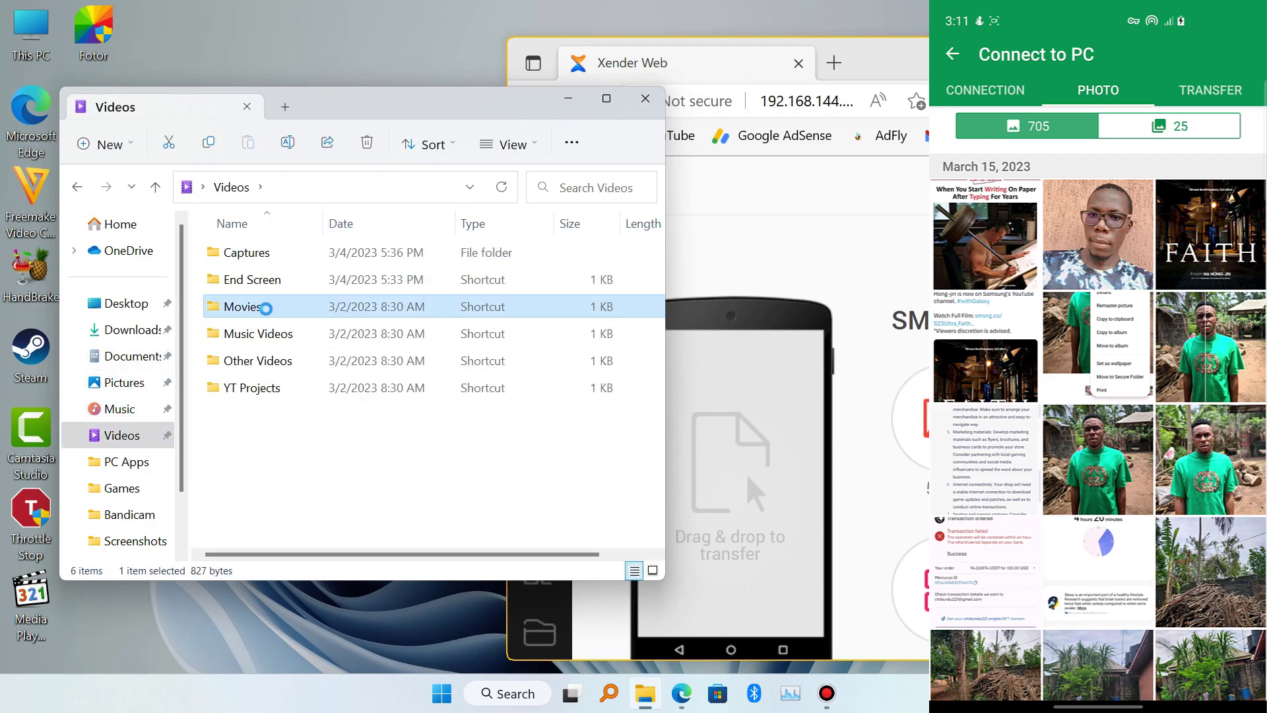
drag(409, 106, 358, 71)
click(285, 256)
drag(284, 256, 729, 481)
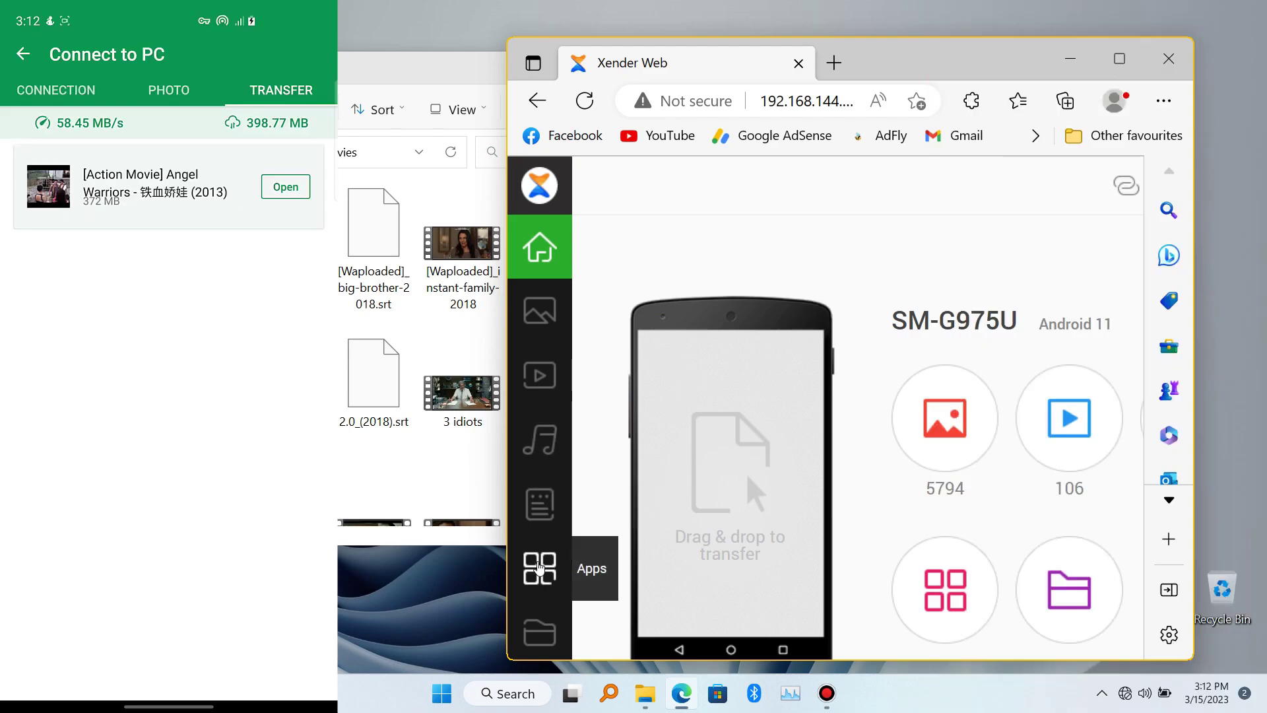
Step: Show the phone's Music list from the Xender Web sidebar
click(540, 567)
click(549, 518)
click(540, 566)
click(547, 489)
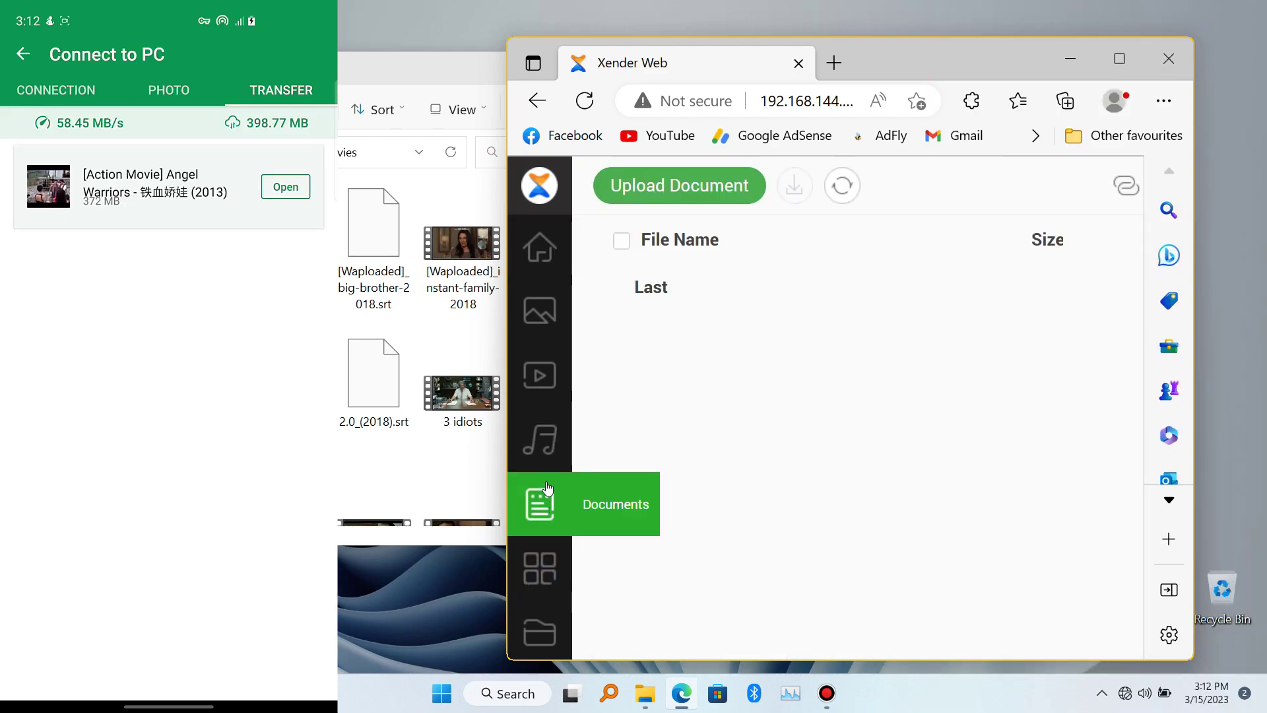
click(540, 437)
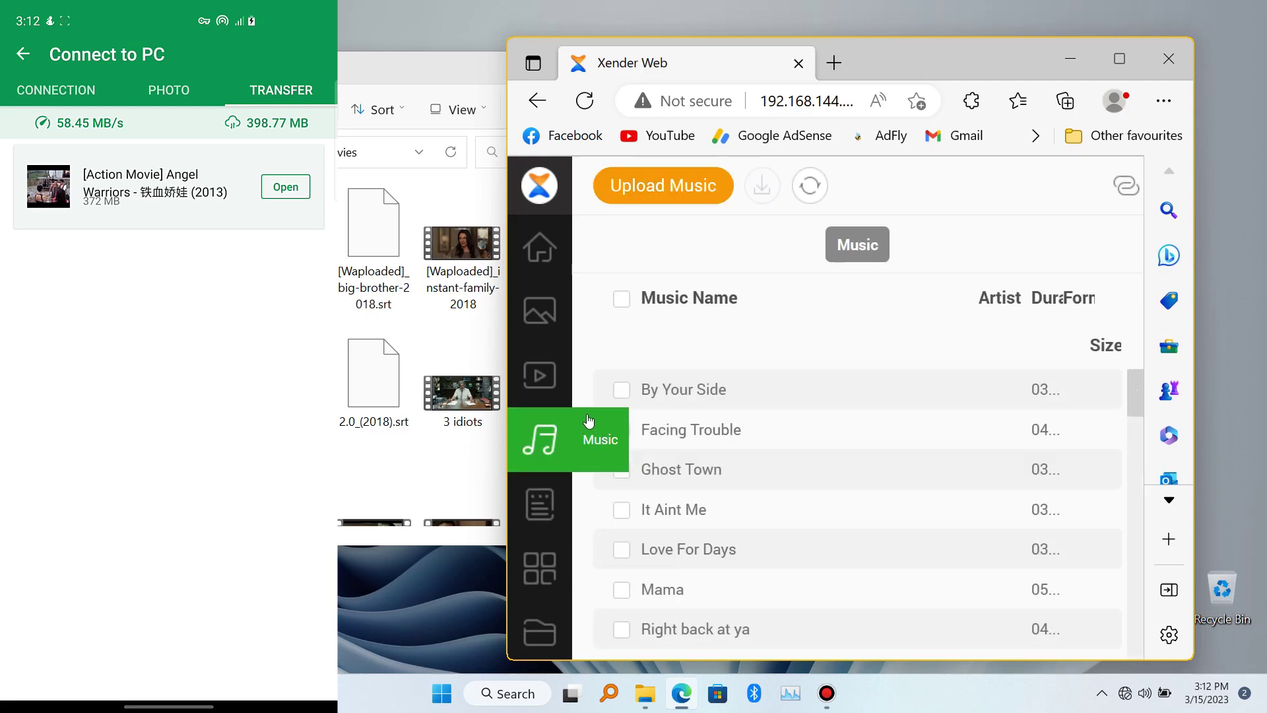
Step: Download 'By Your Side' to the PC as an .mp3, dismissing the Open with dialog
click(627, 395)
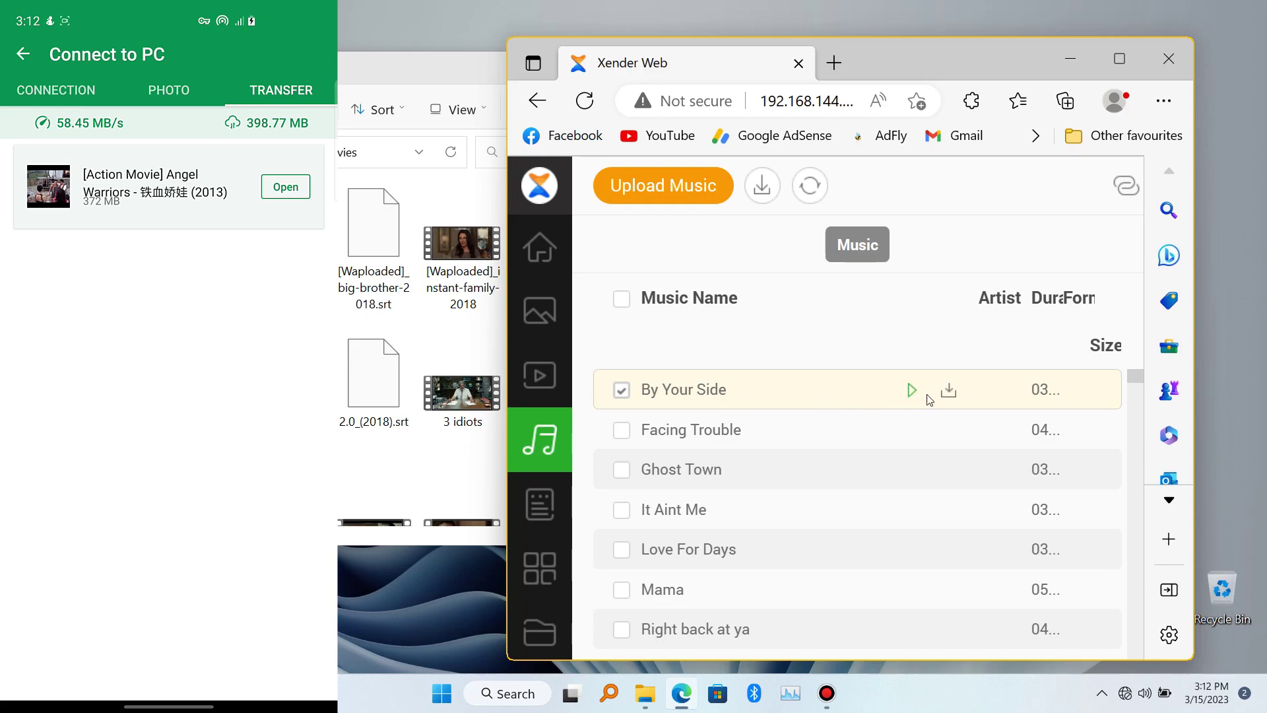
click(949, 393)
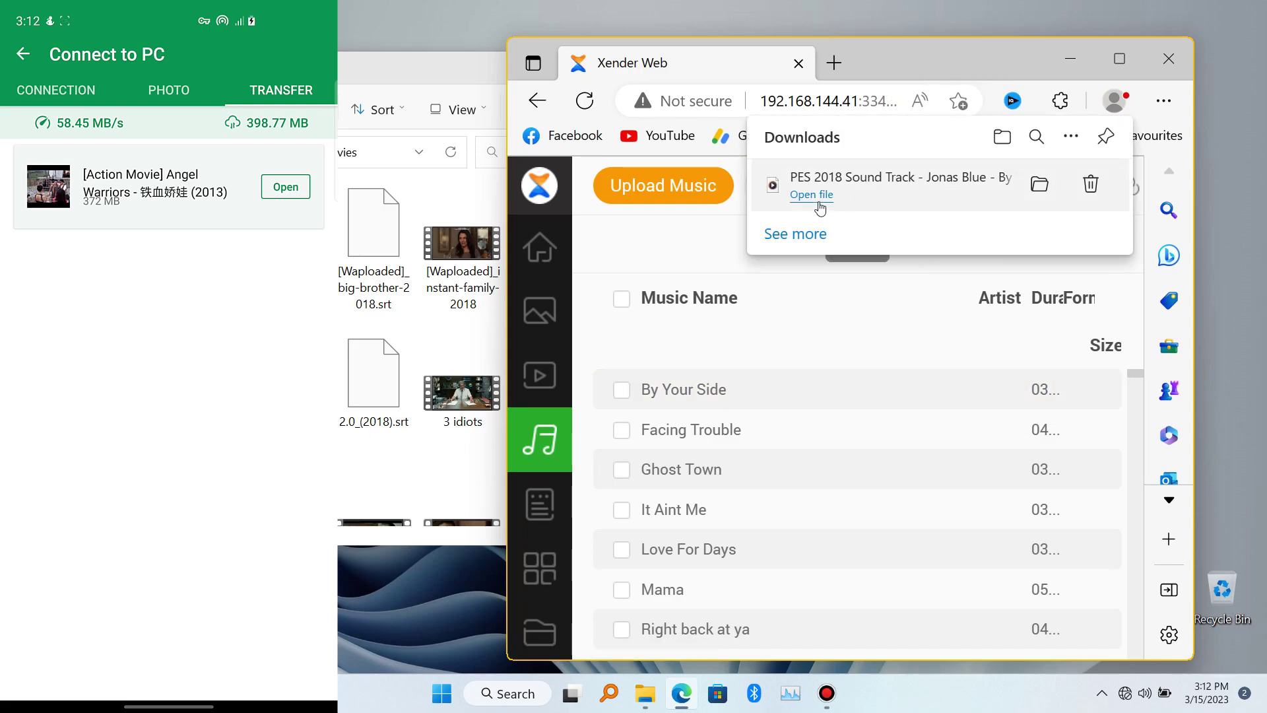
click(811, 196)
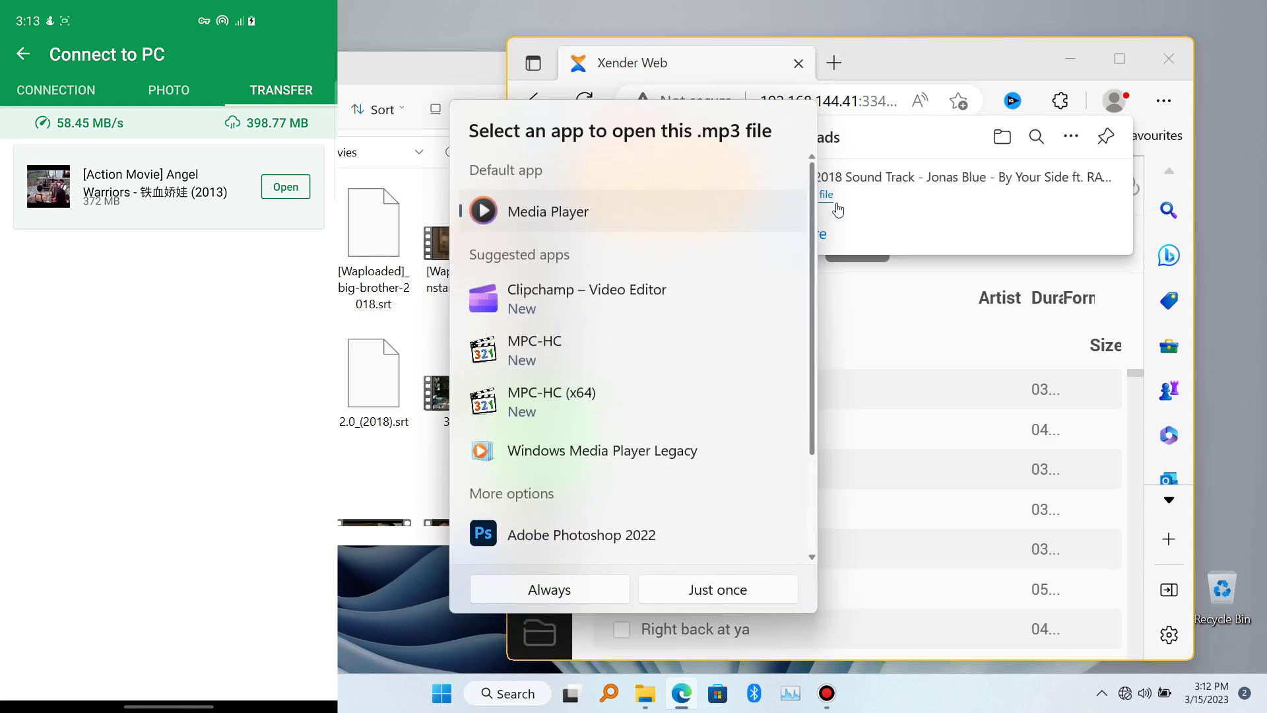
click(764, 387)
scroll(711, 422, down, 5)
scroll(638, 423, down, 10)
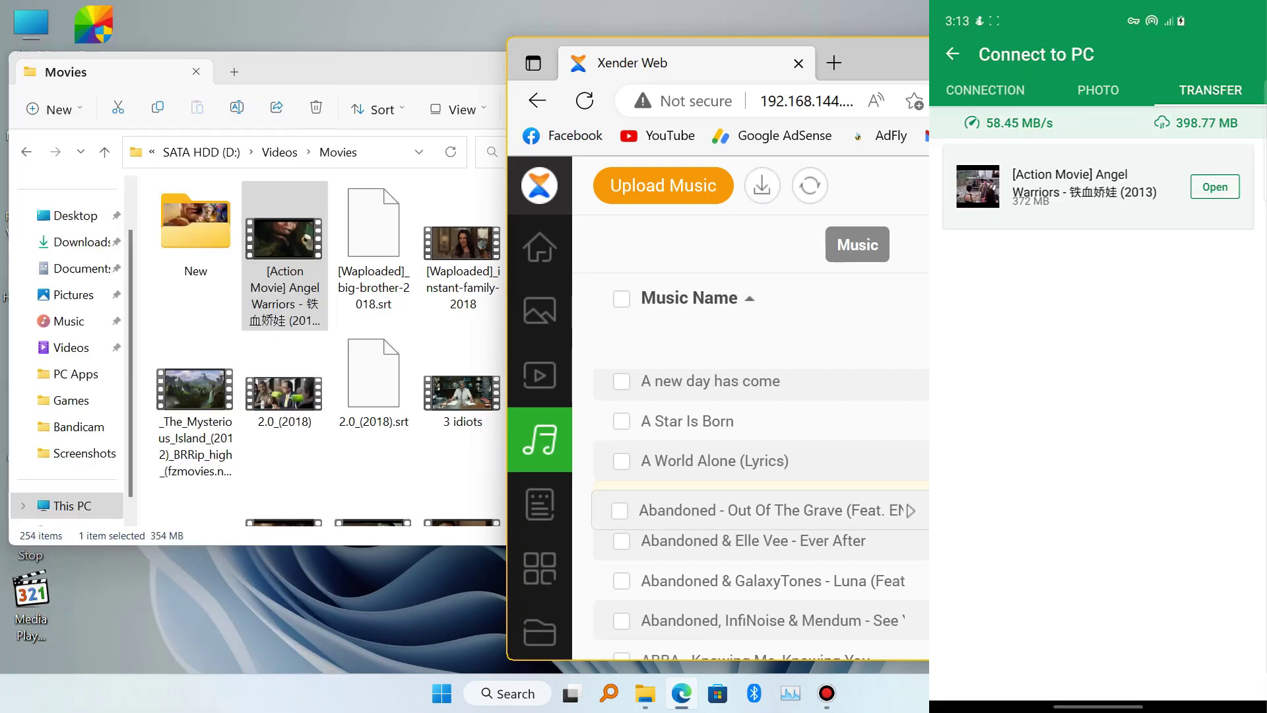
Step: Show the downloaded Abandoned track in the Downloads folder and select the PES 2018 Sound Track file
click(948, 505)
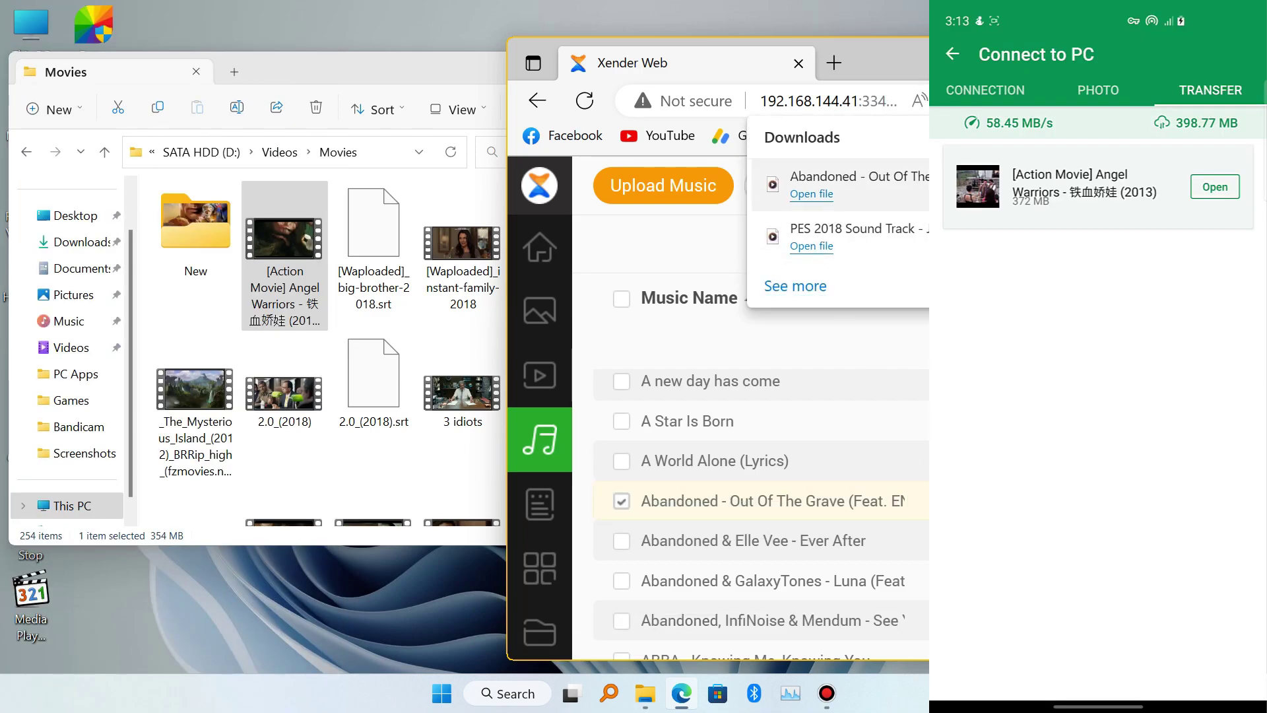
click(910, 178)
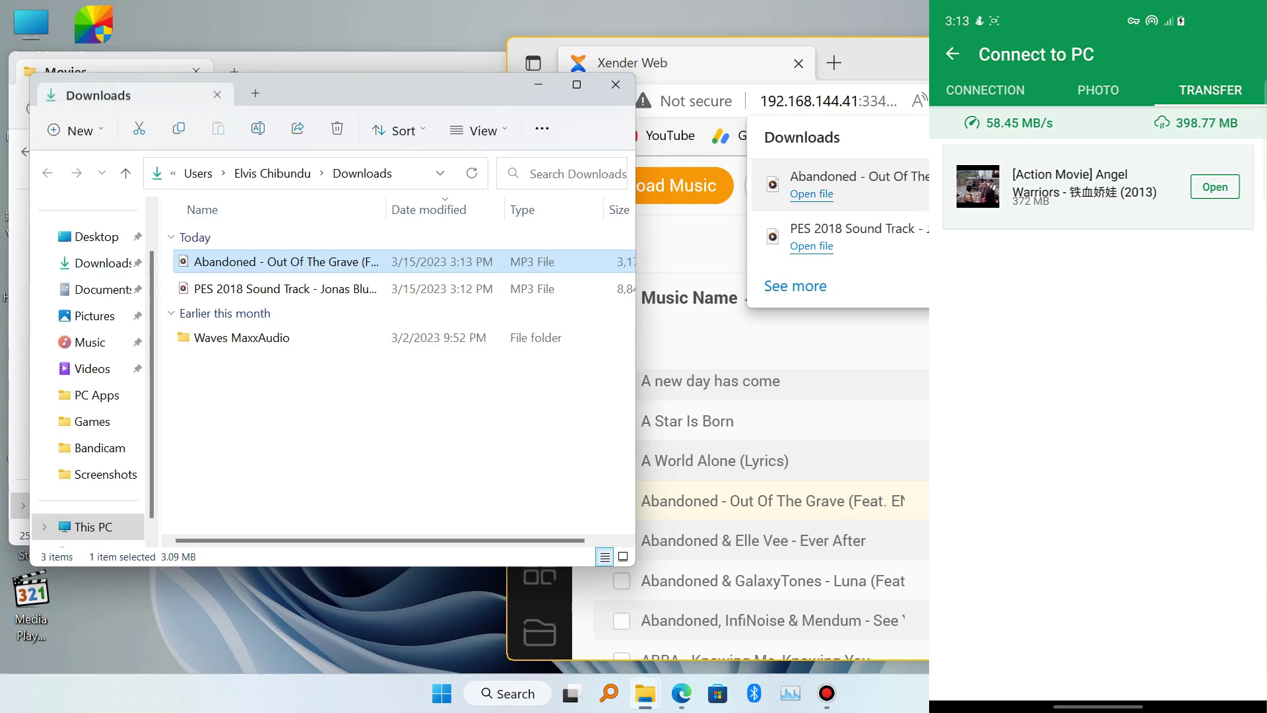
click(224, 289)
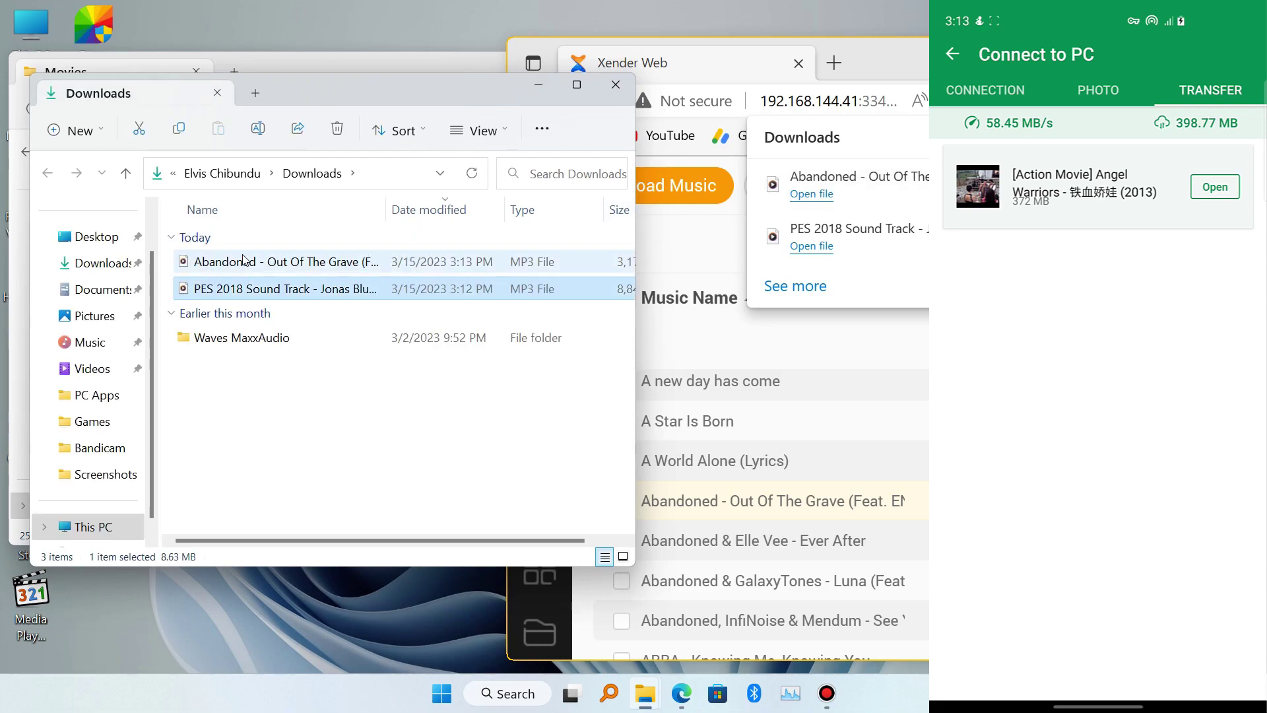